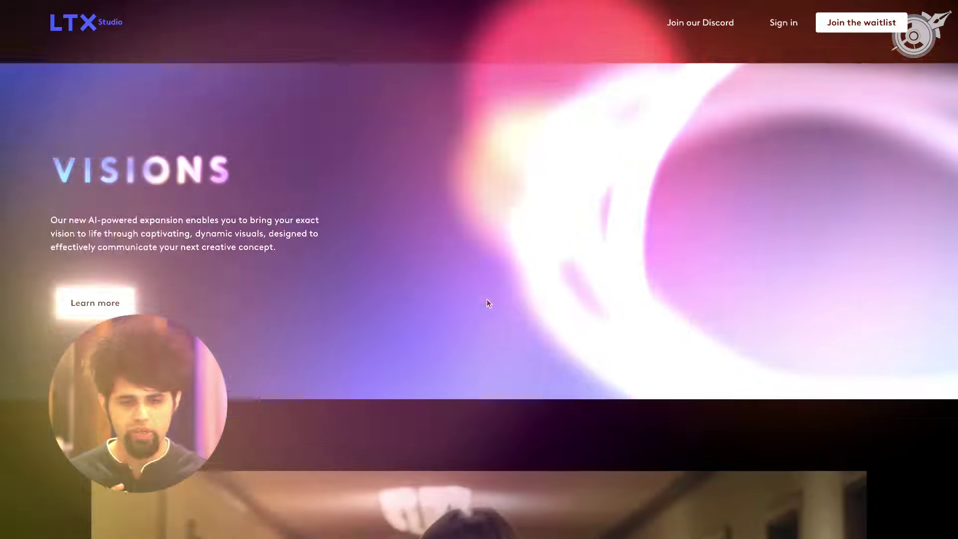
Step: Scroll to the story idea input and switch it to file upload
scroll(487, 298, down, 8)
scroll(486, 298, down, 10)
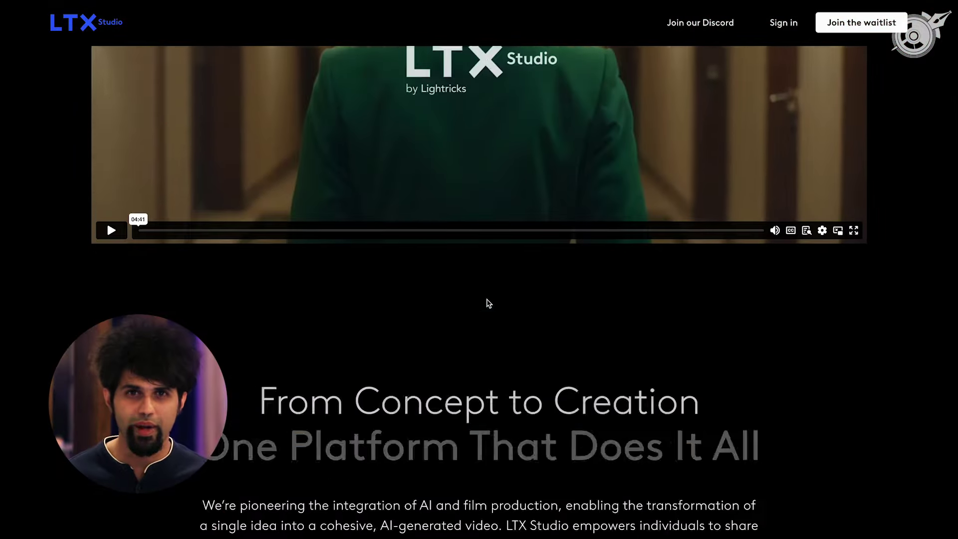
scroll(489, 303, down, 10)
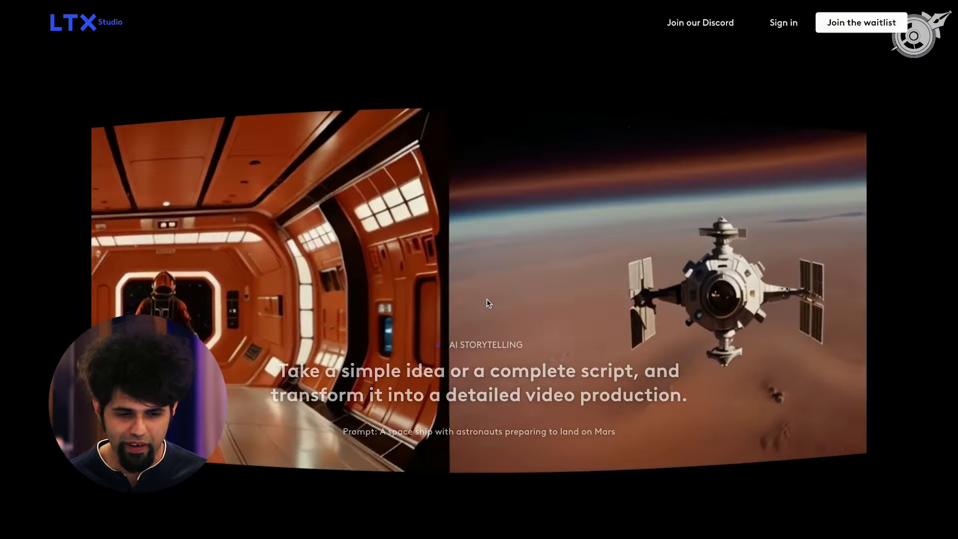
scroll(487, 302, down, 10)
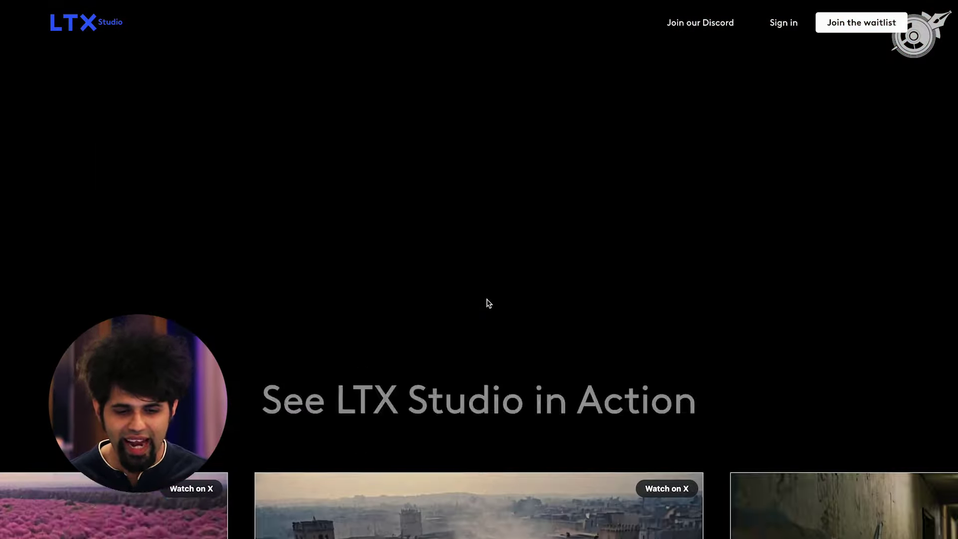
scroll(488, 303, down, 15)
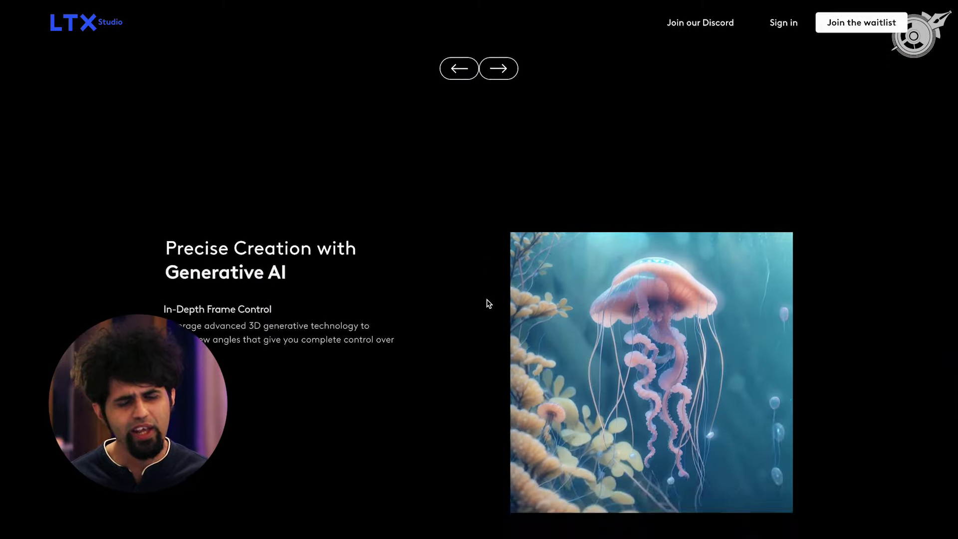
scroll(487, 300, down, 5)
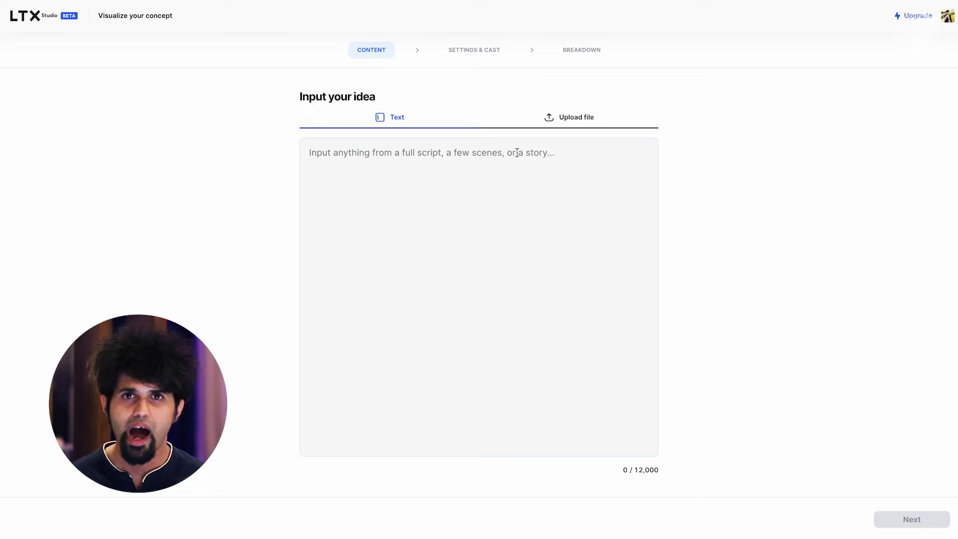
click(569, 117)
click(488, 314)
Step: Upload Script.txt from Downloads and advance to the Settings & Cast step
scroll(377, 279, down, 8)
click(372, 257)
click(672, 347)
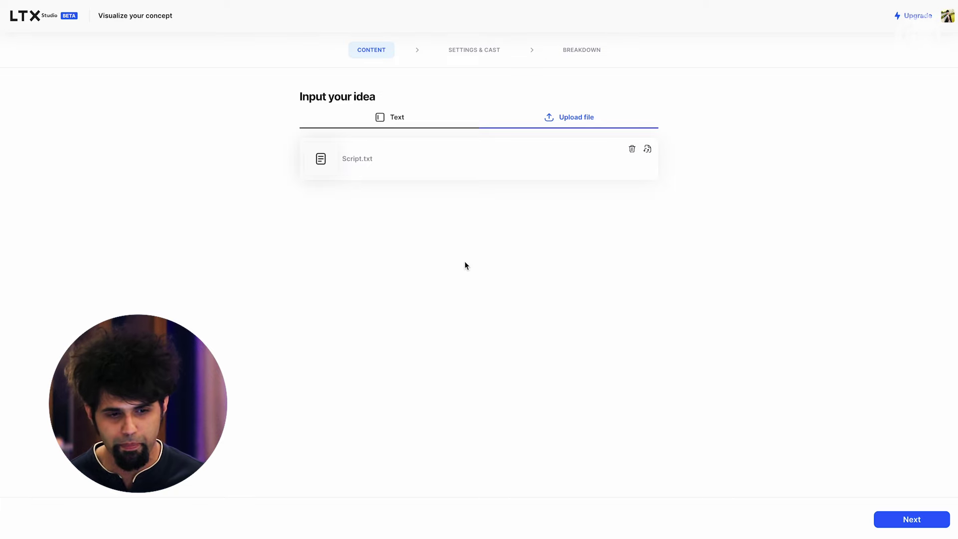
click(891, 523)
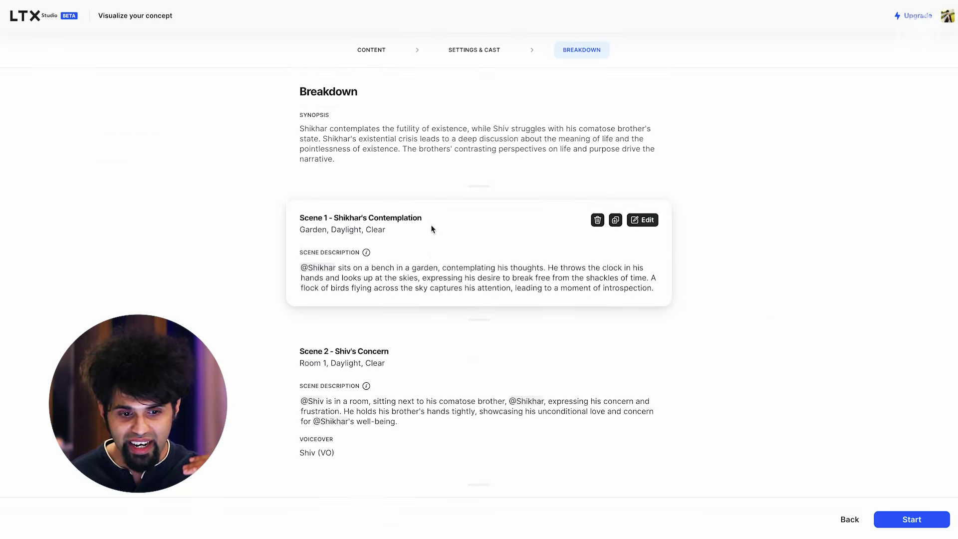
Step: Scroll through the Breakdown to review each scene of 'Escape to the Ethereal'
scroll(470, 215, down, 1)
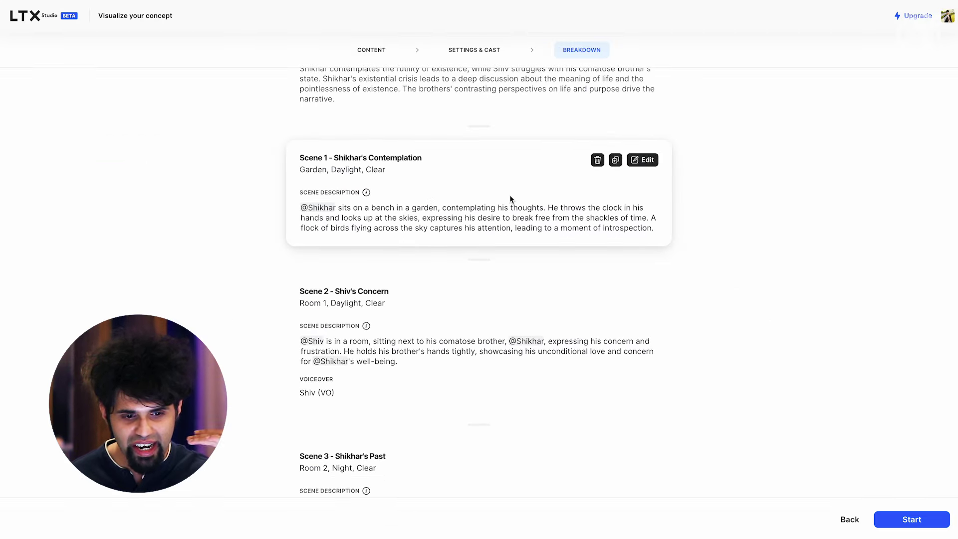
scroll(503, 228, down, 8)
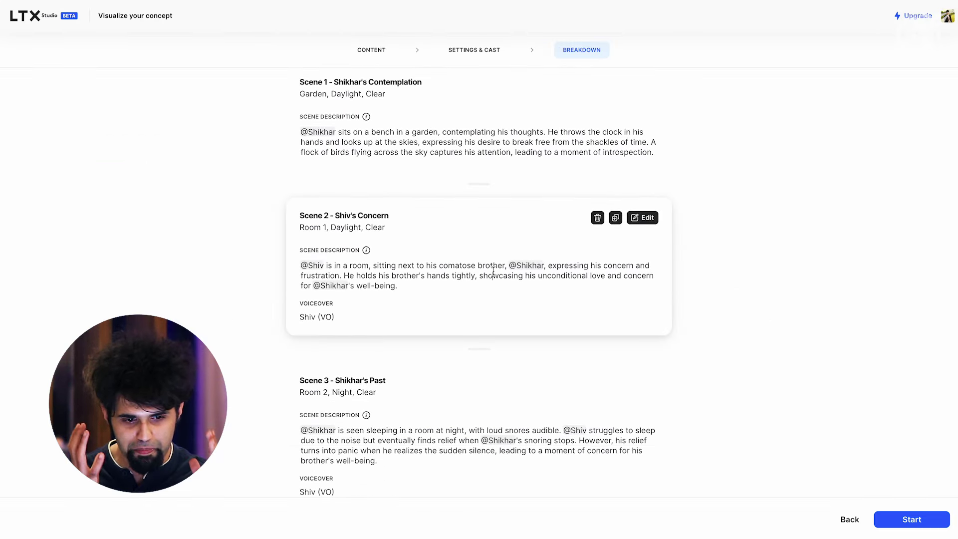
scroll(493, 273, up, 10)
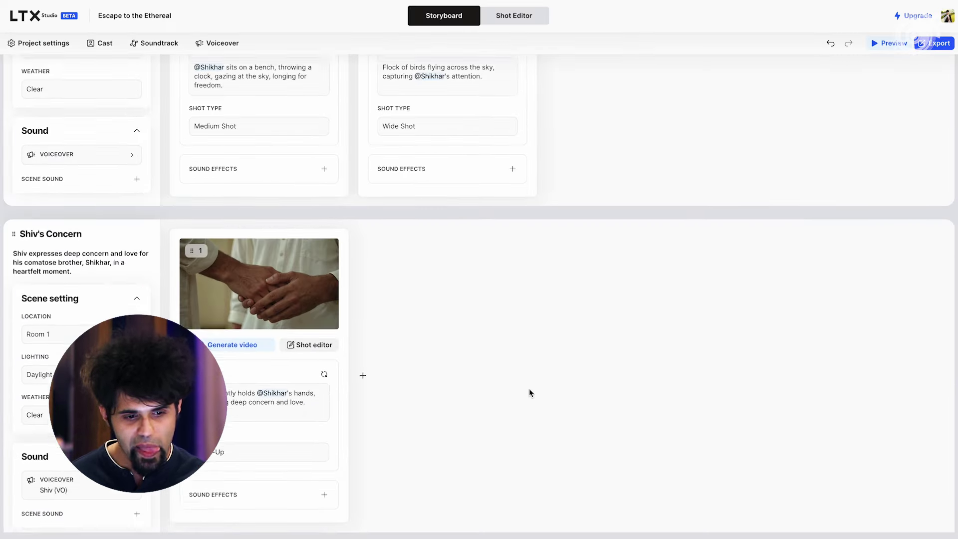
scroll(529, 388, down, 4)
scroll(529, 388, down, 8)
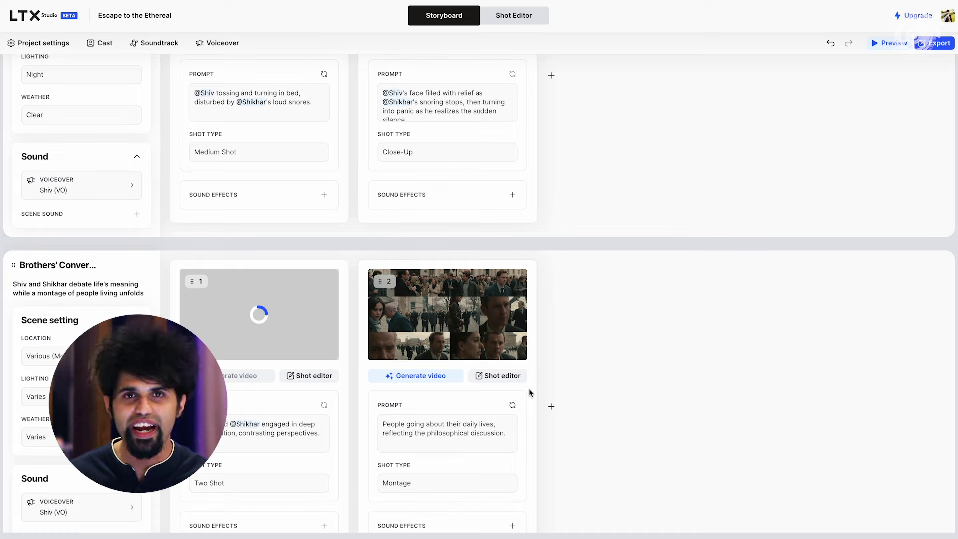
Step: Change the garden scene's first shot type from medium shot to Close-up
scroll(530, 389, down, 8)
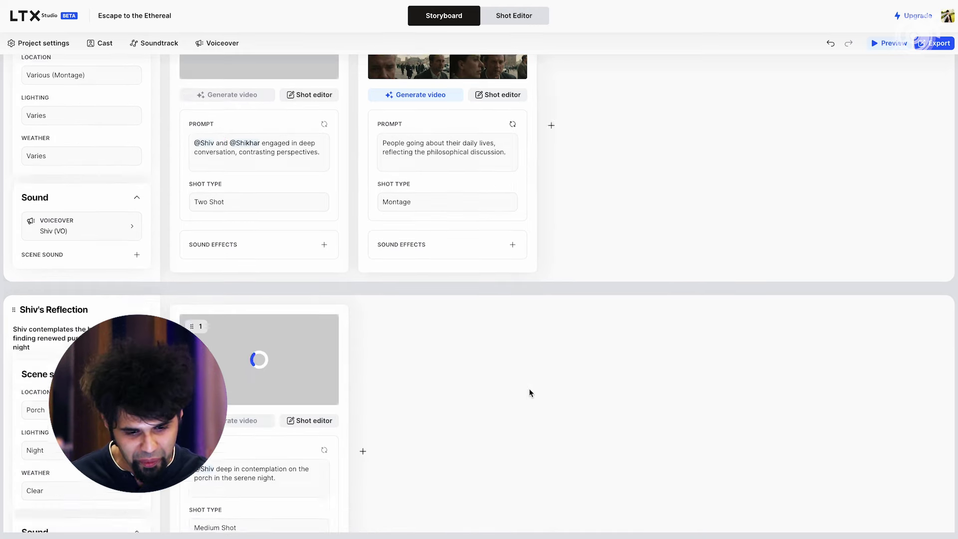
scroll(529, 388, up, 15)
scroll(529, 388, up, 5)
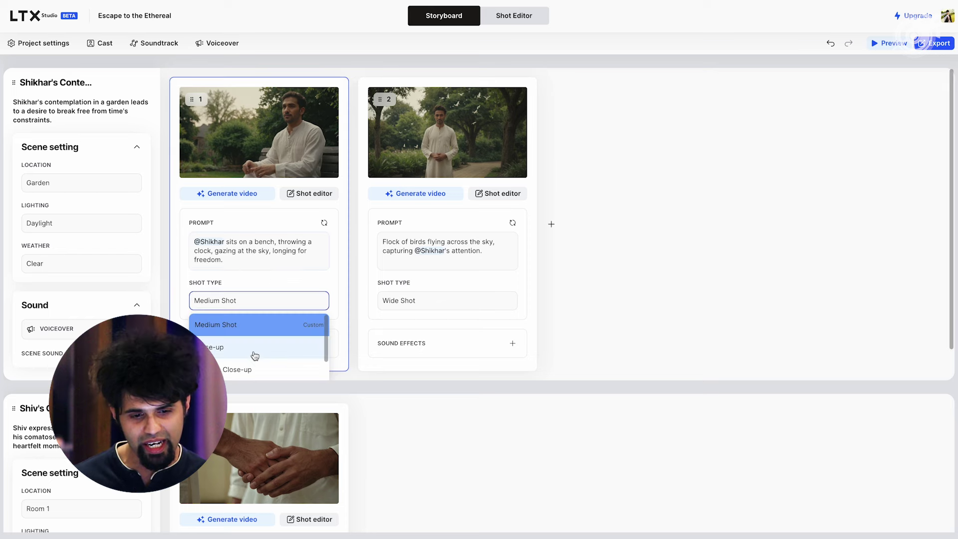
click(239, 347)
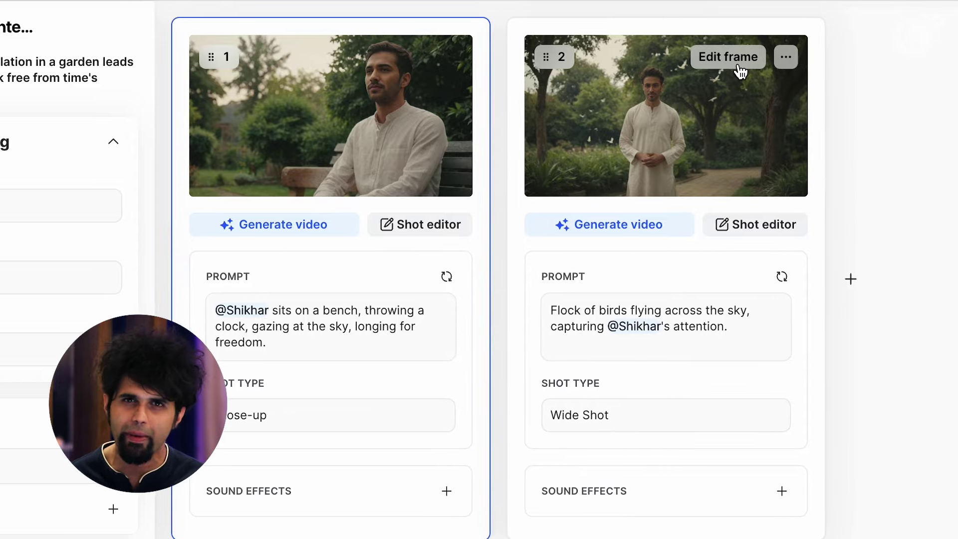
Step: Re-angle shot 2's camera by orbiting the 3D view, then generate the background fill
click(737, 65)
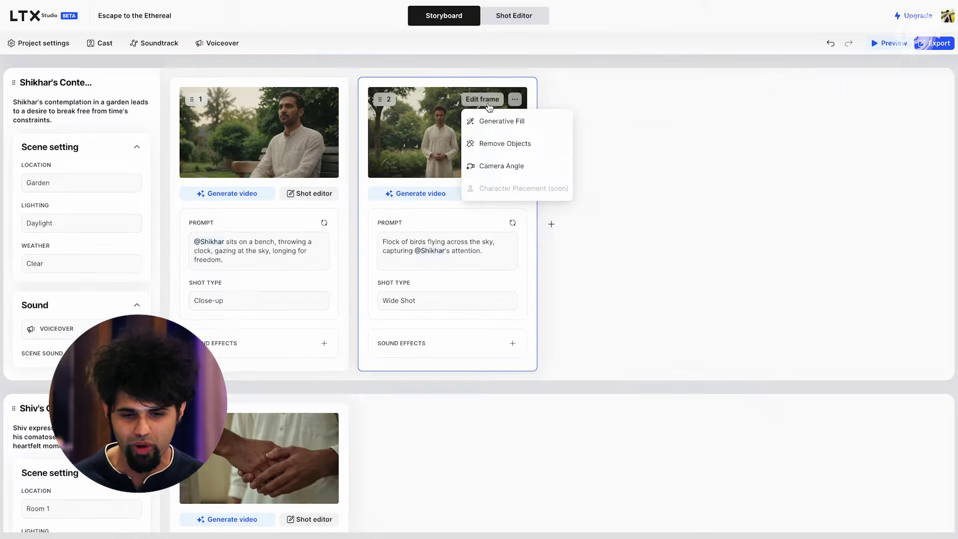
click(500, 166)
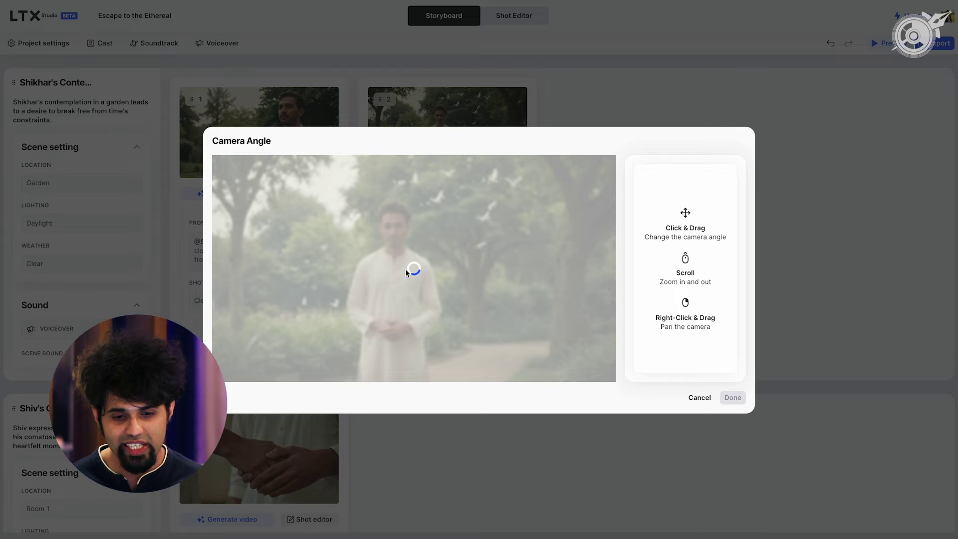
drag(405, 268, 423, 233)
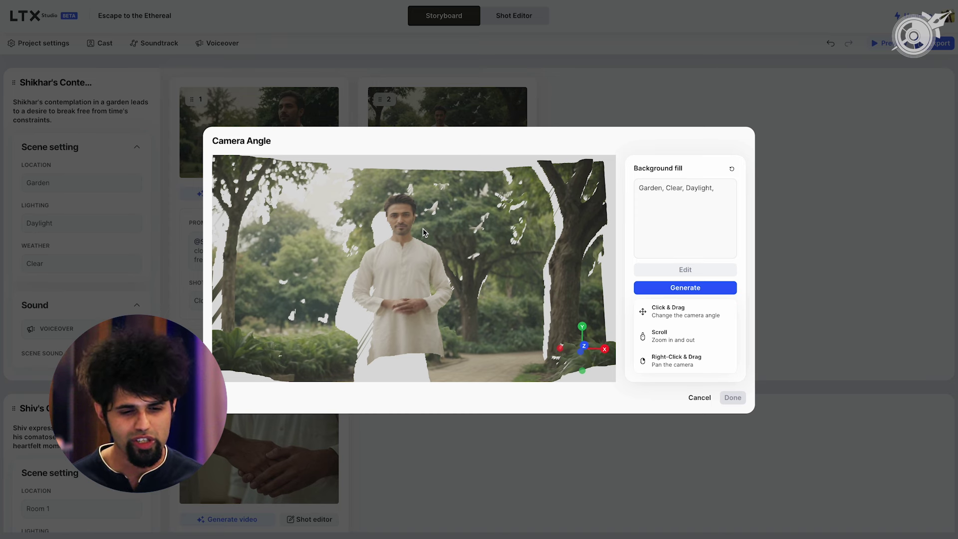
drag(423, 233, 474, 291)
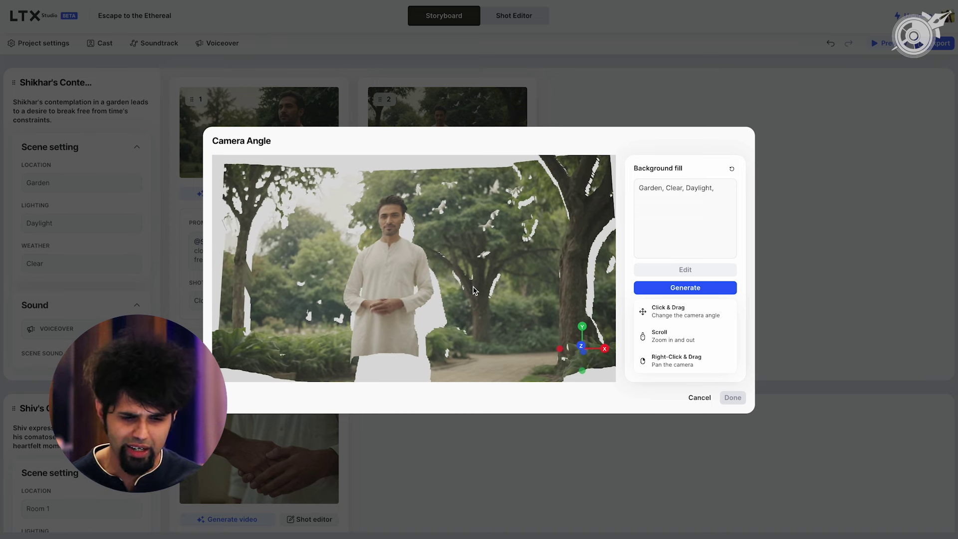
mouse_move(414, 320)
mouse_down()
mouse_move(360, 279)
mouse_move(425, 318)
mouse_up()
click(689, 296)
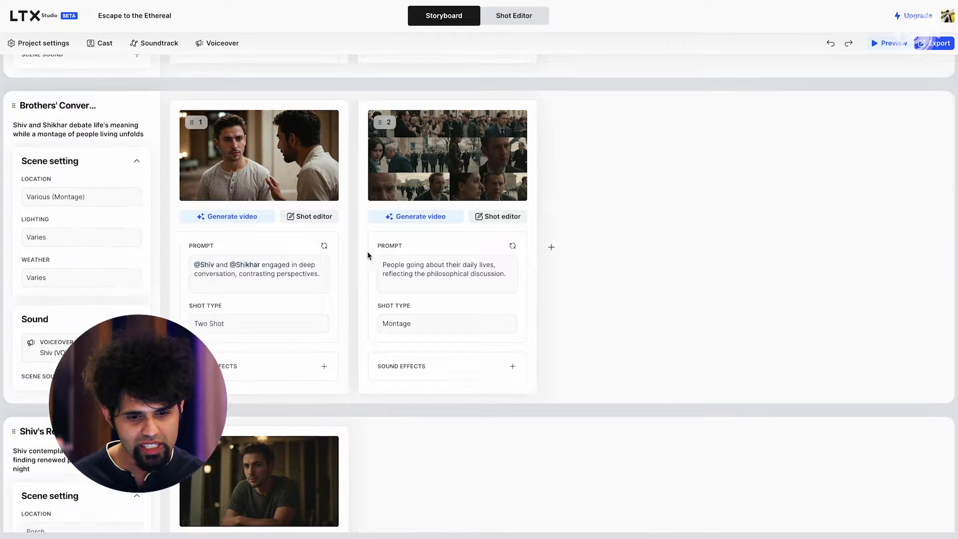
Step: Step through the shots in Shot Editor to reach Shiv's Reflection shot 1
scroll(368, 251, down, 5)
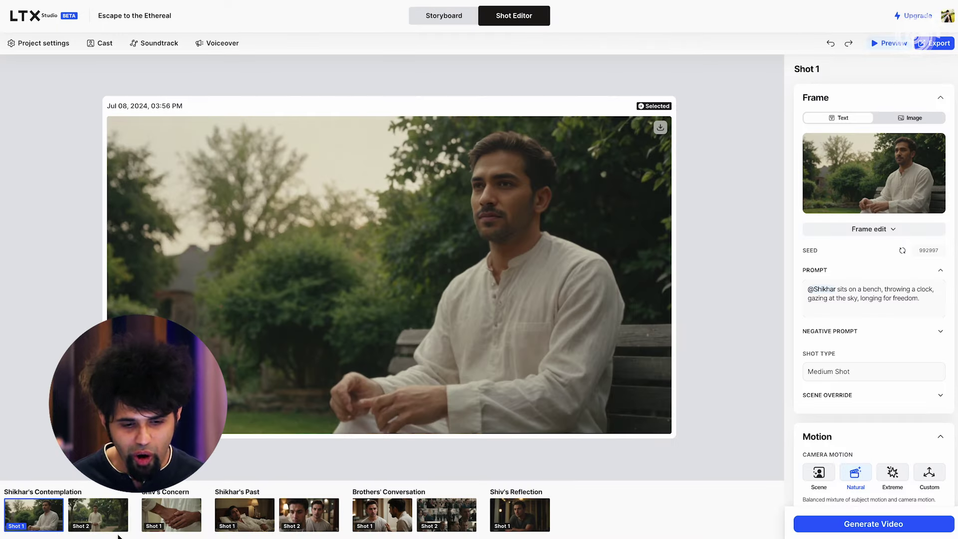
click(98, 514)
click(172, 514)
click(245, 515)
click(322, 512)
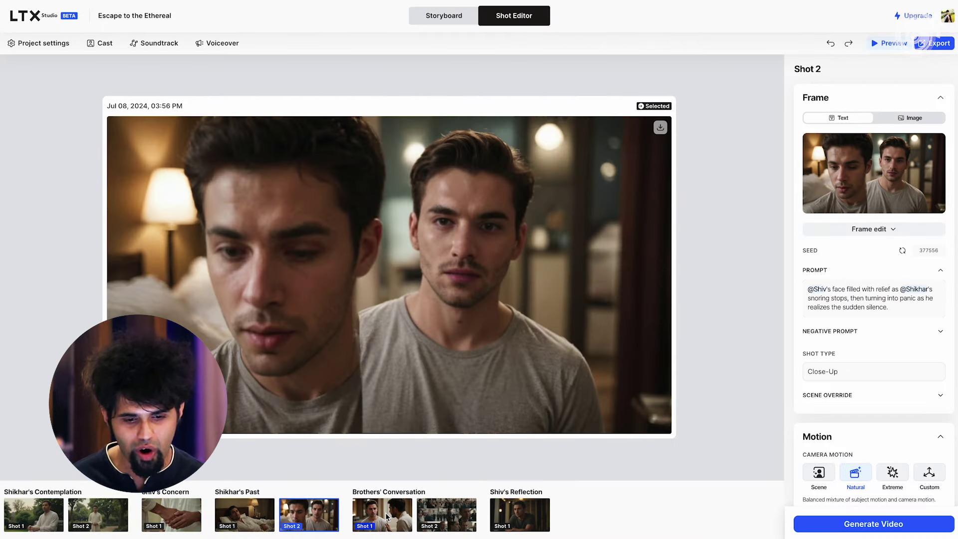
click(387, 516)
click(432, 517)
click(504, 516)
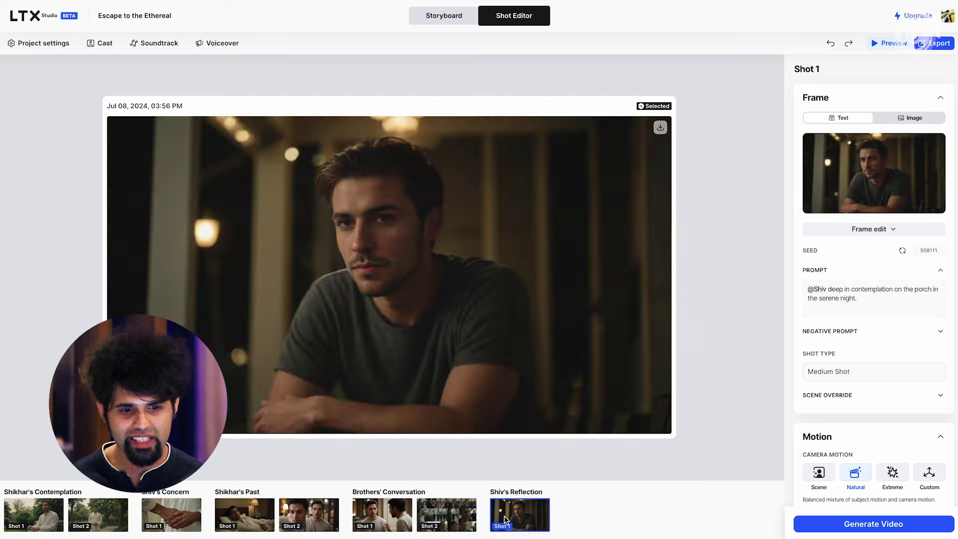
Step: Set that shot's camera motion to Scene and return to the Storyboard
scroll(848, 403, down, 1)
click(818, 438)
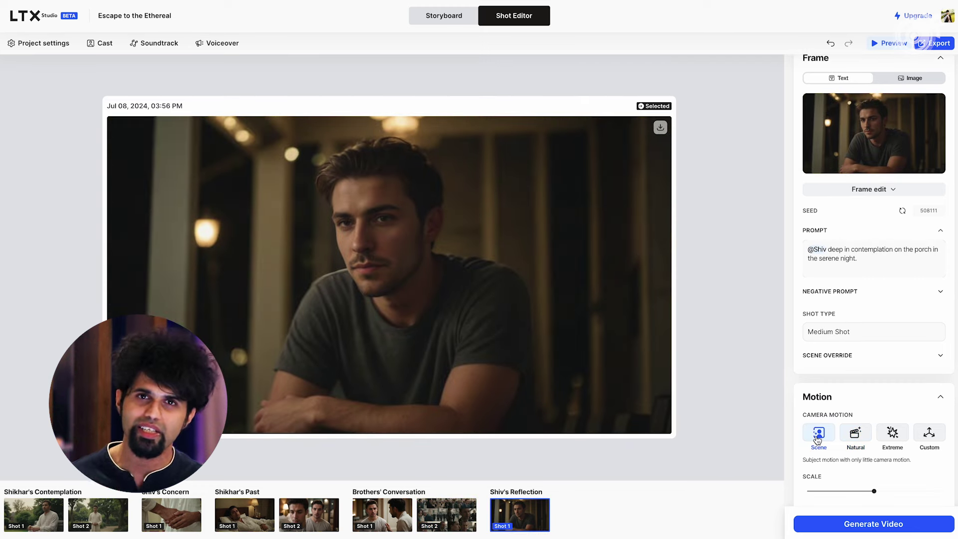
click(439, 20)
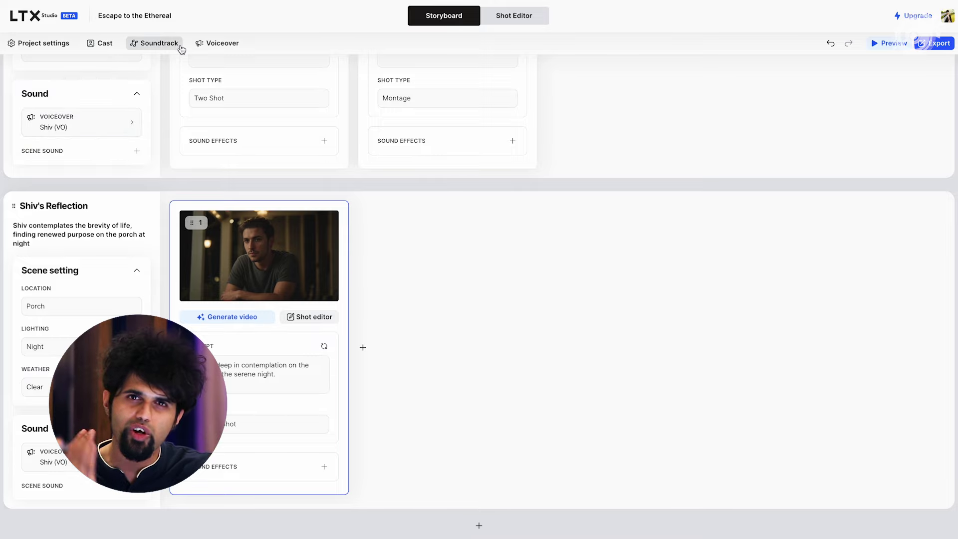
Step: Review the Shikhar and Shiv characters in the project's Cast
scroll(164, 236, up, 15)
click(43, 43)
click(100, 43)
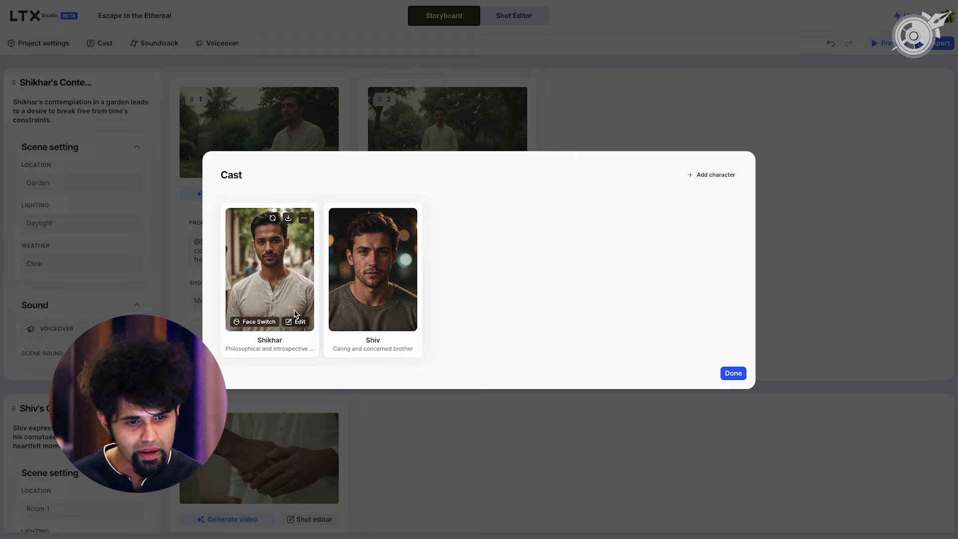
click(733, 373)
Step: Set the Narrator voiceover voice to Thomas, calm and apply it
click(155, 42)
click(215, 45)
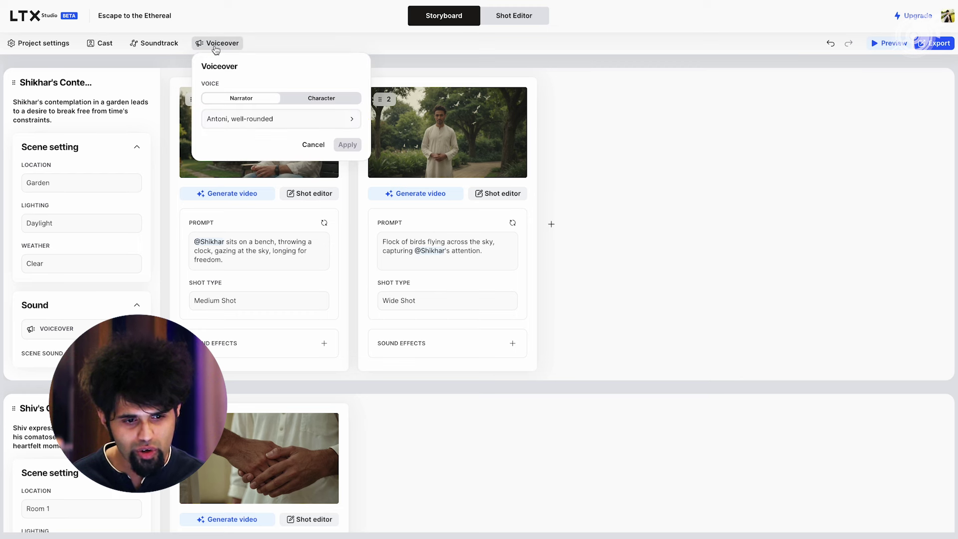
click(322, 98)
click(241, 98)
click(282, 119)
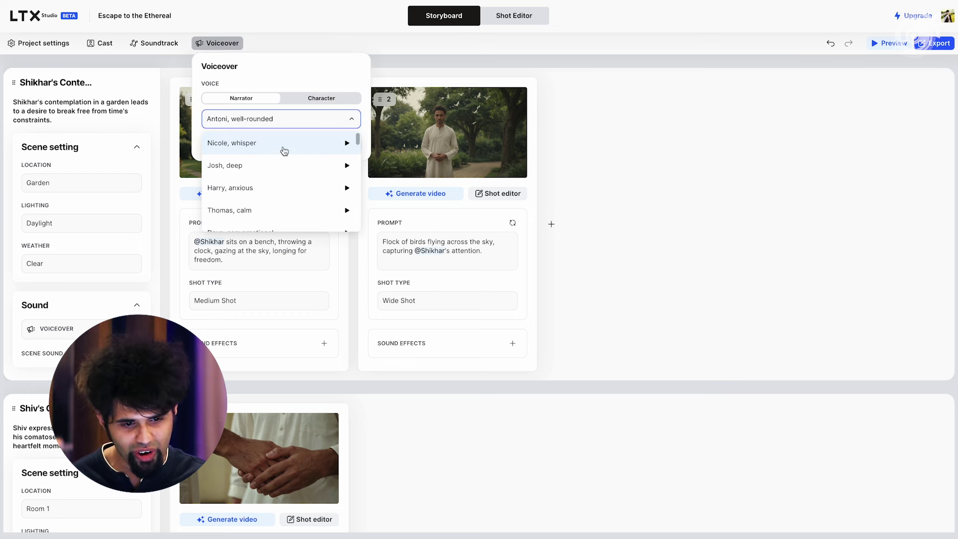
click(348, 211)
click(328, 212)
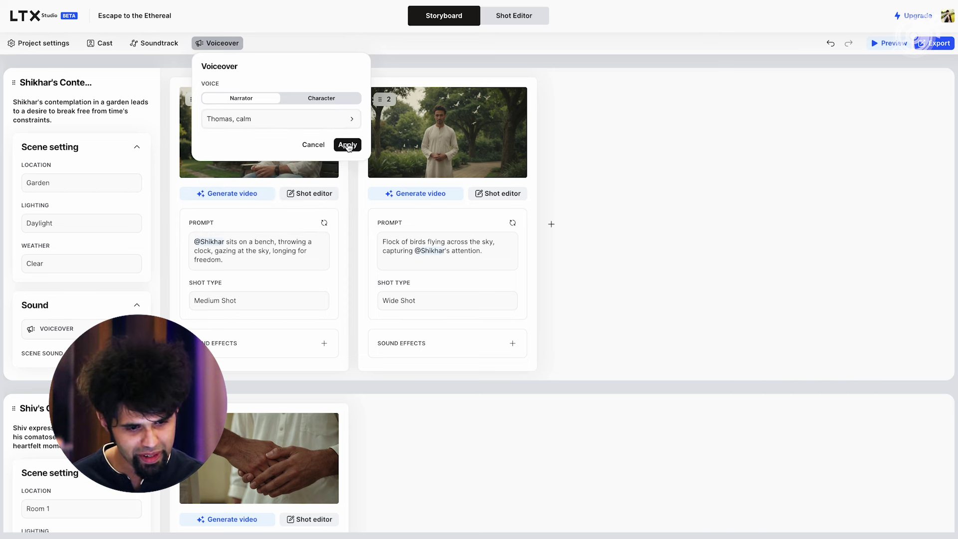
click(348, 145)
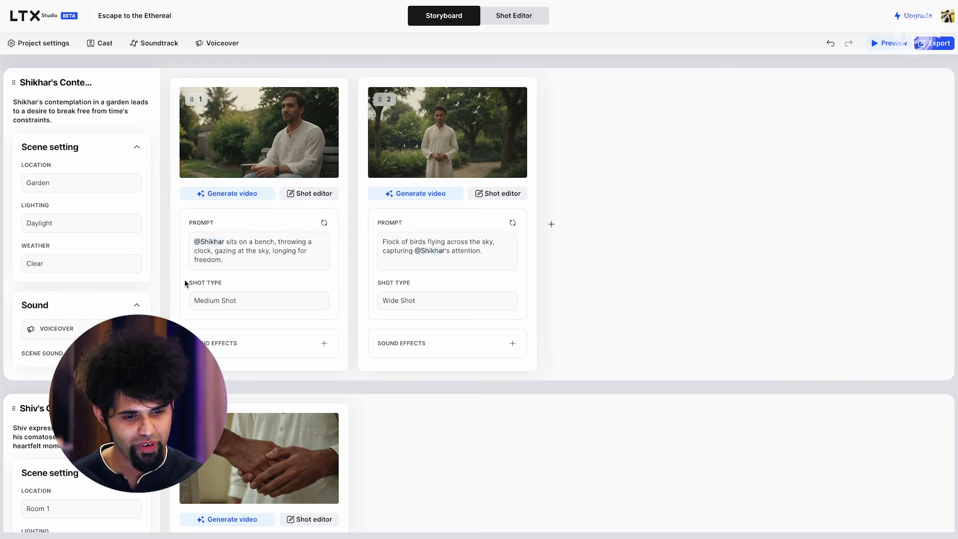
Step: Open the subscription management page from the account menu
click(48, 111)
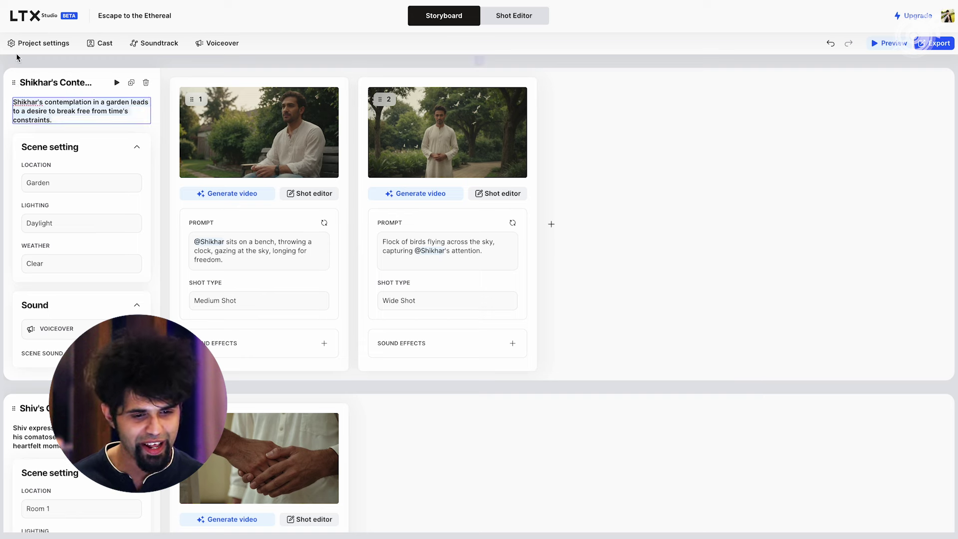
click(40, 43)
click(63, 25)
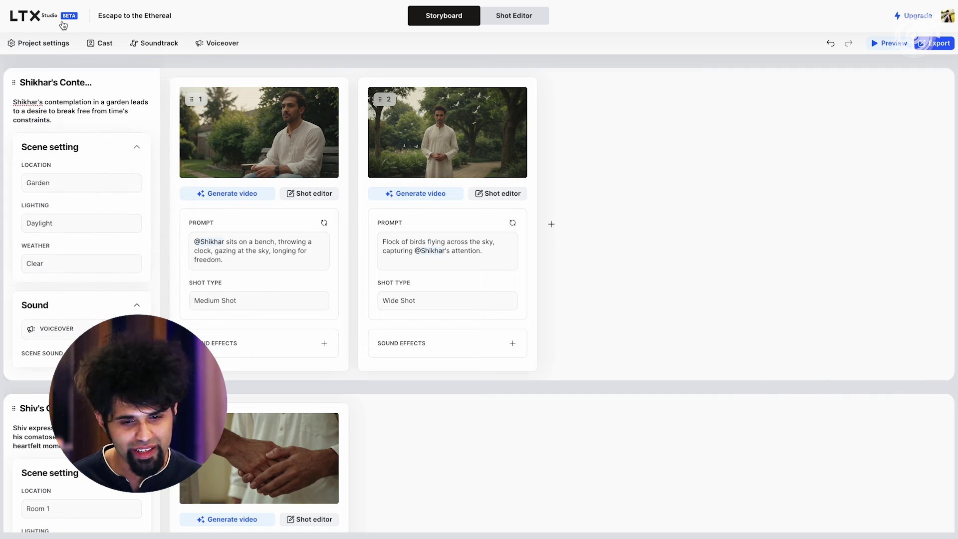
click(947, 17)
click(893, 140)
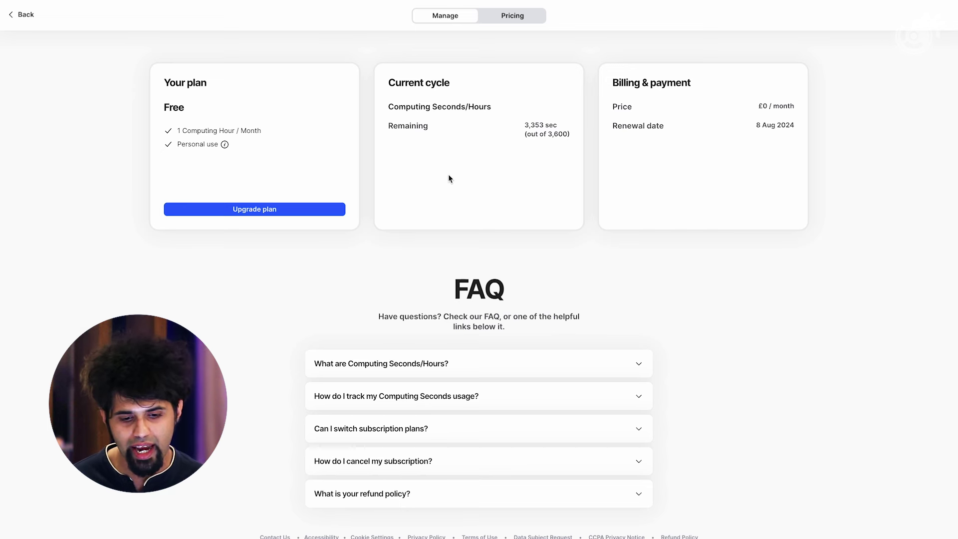
Step: Read the Computing Seconds FAQ and look over the available pricing plans
scroll(449, 179, down, 2)
click(395, 357)
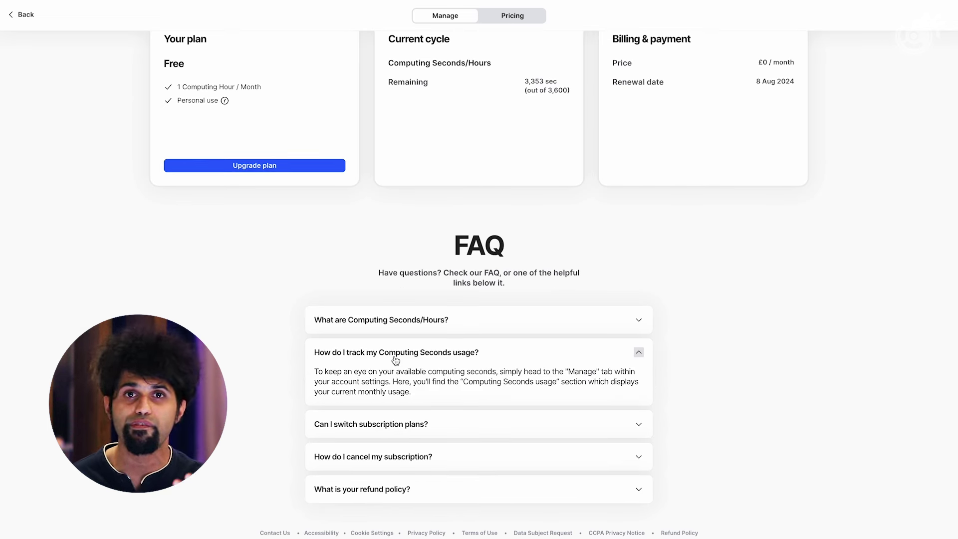
scroll(395, 359, up, 2)
click(521, 20)
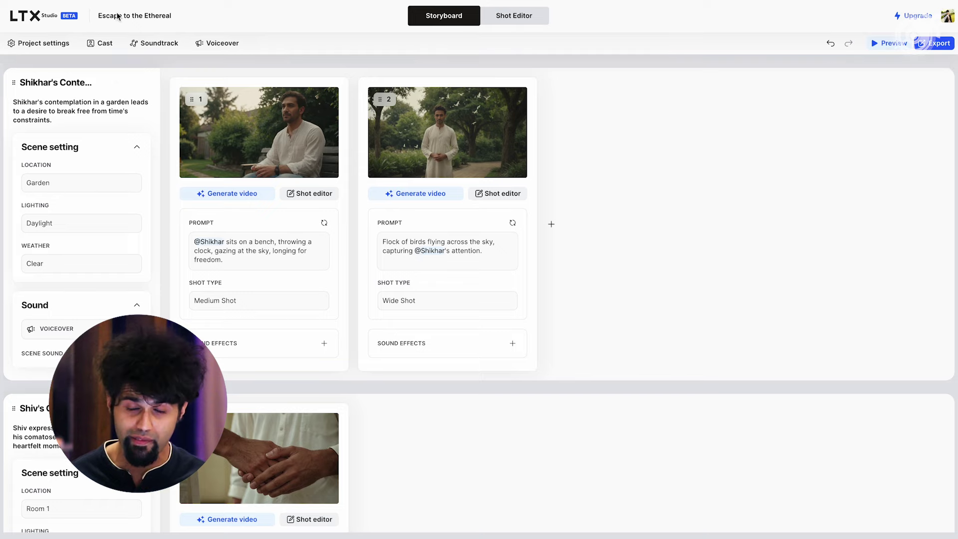
Step: Add an empty new scene at the end of the storyboard, after Shiv's Reflection
scroll(479, 300, down, 15)
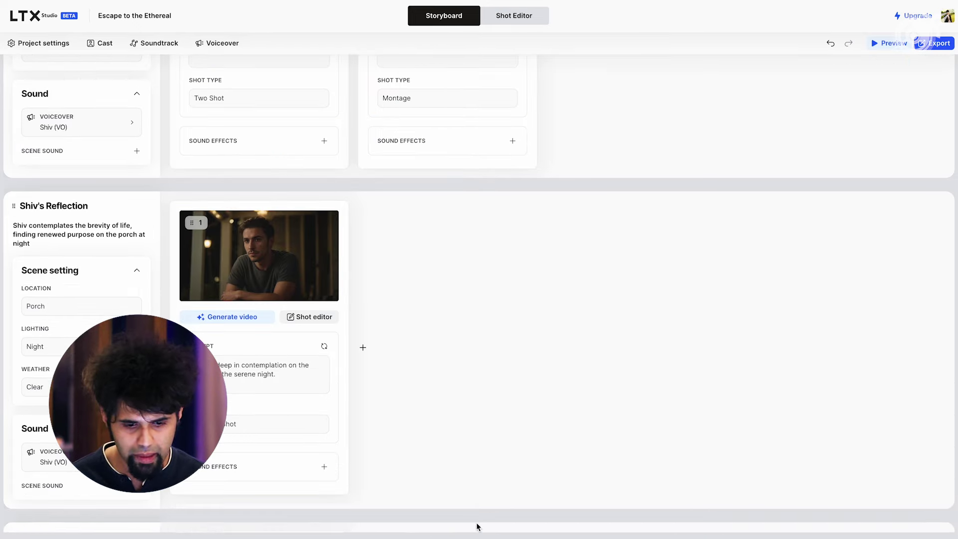
click(478, 525)
scroll(454, 426, up, 15)
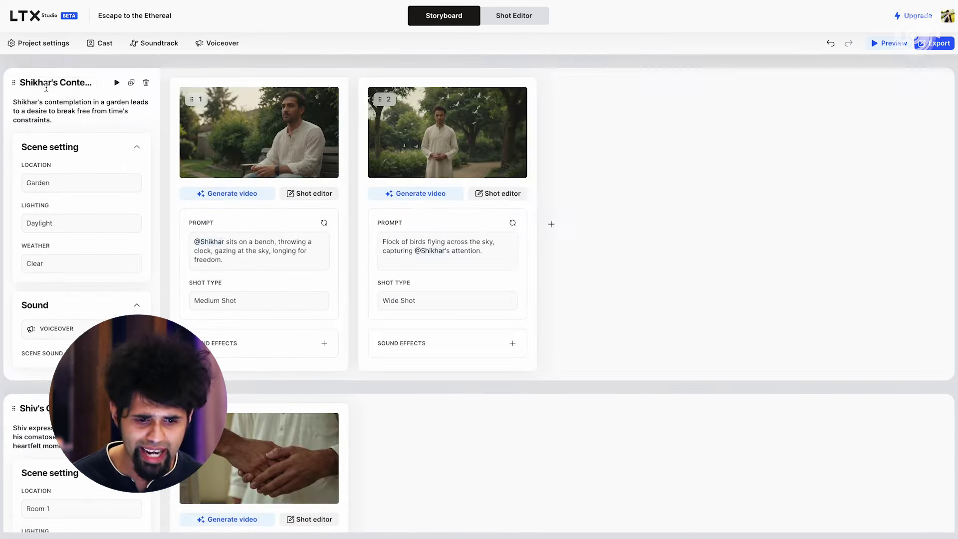